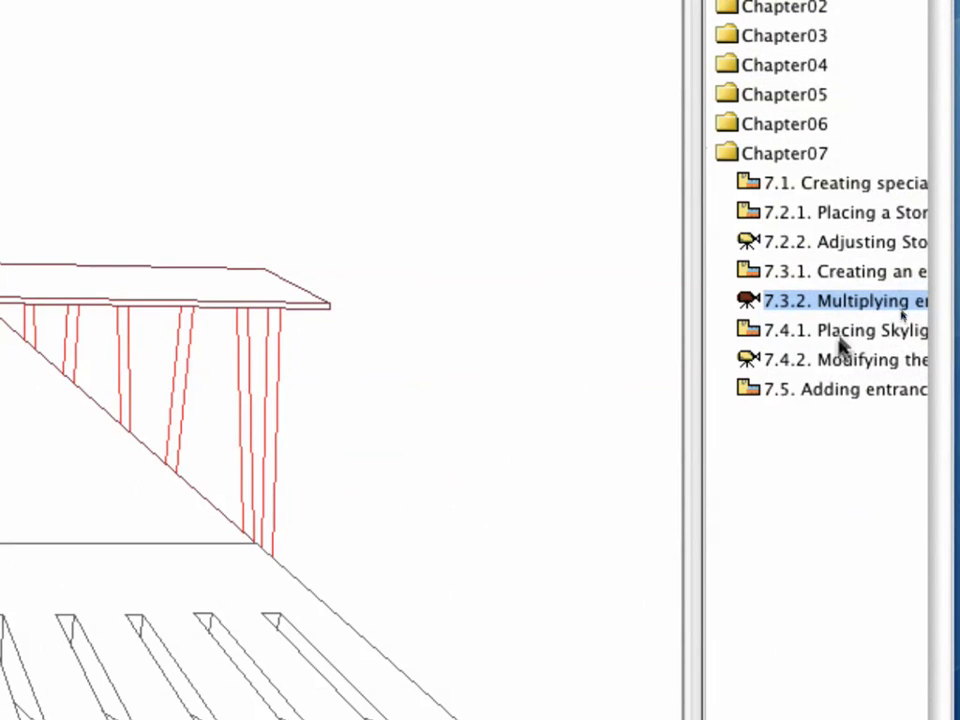
Open view 7.4.1 of Chapter07 and configure the Skylight tool as Skylight Top Hung 11, 0.90 wide and 1.60 high
left_click(902, 307)
double_click(839, 334)
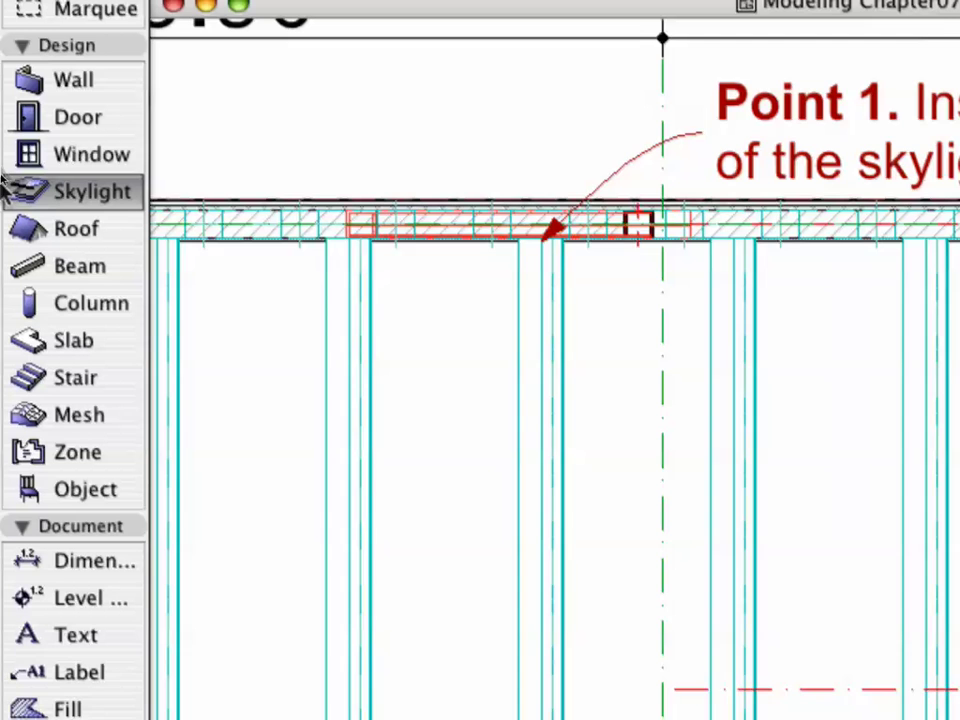
double_click(18, 188)
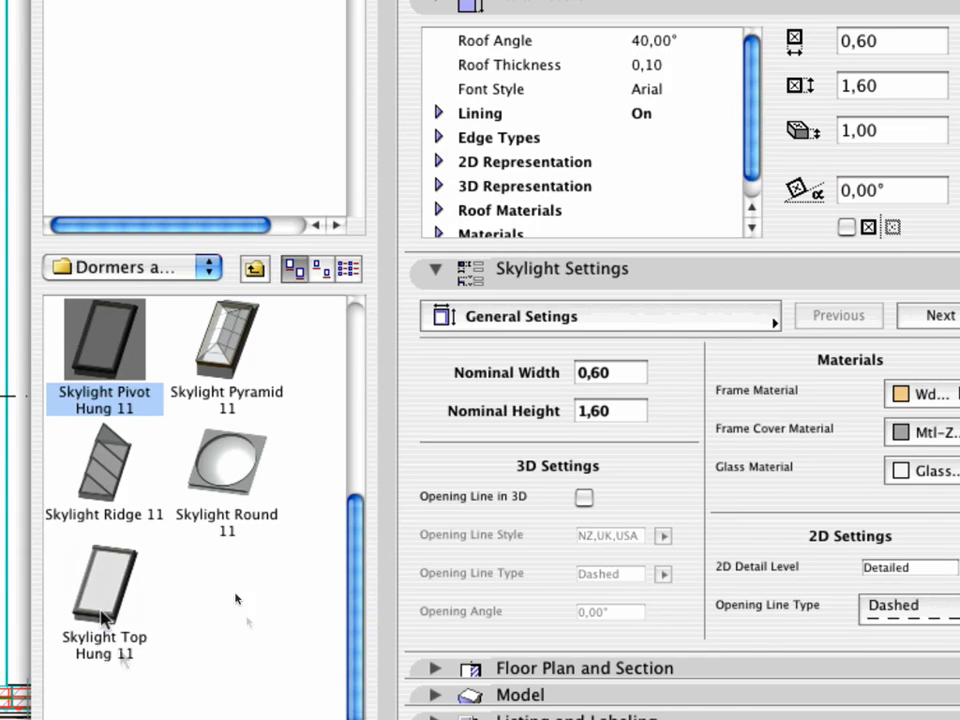
left_click(234, 592)
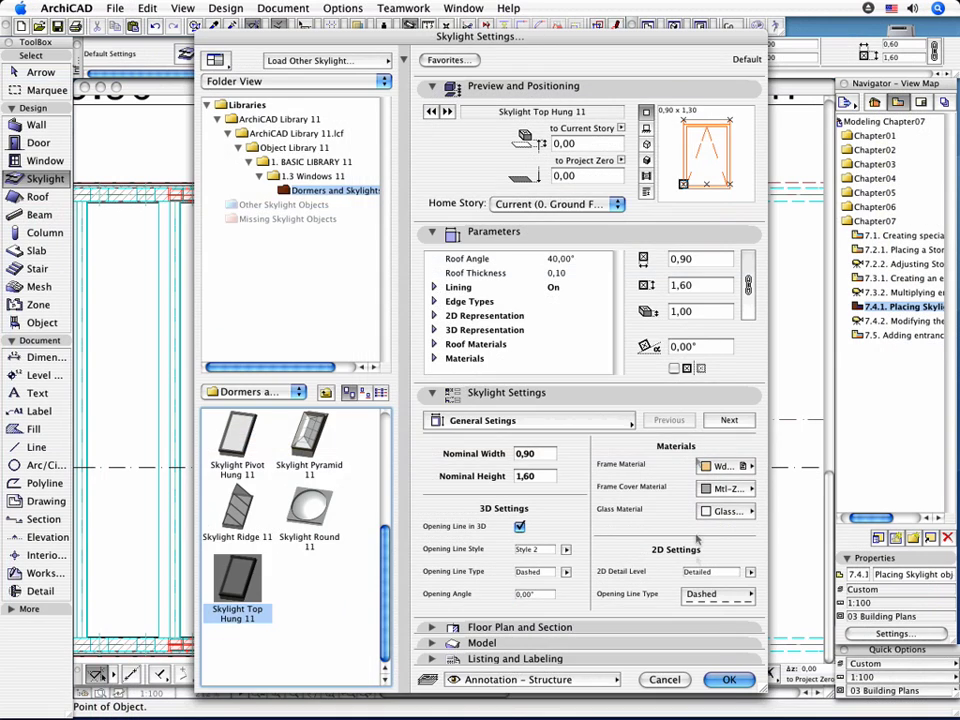
left_click(729, 679)
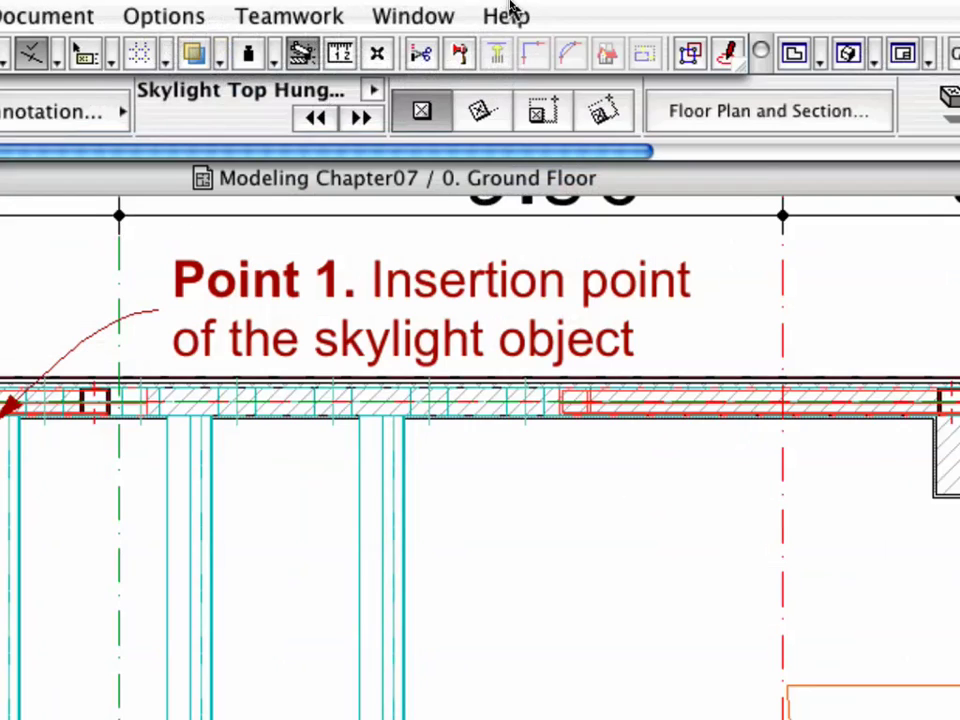
Place a rotated skylight at Point 1 on the floor plan and stretch its width to about 9.68 across the building
left_click(483, 112)
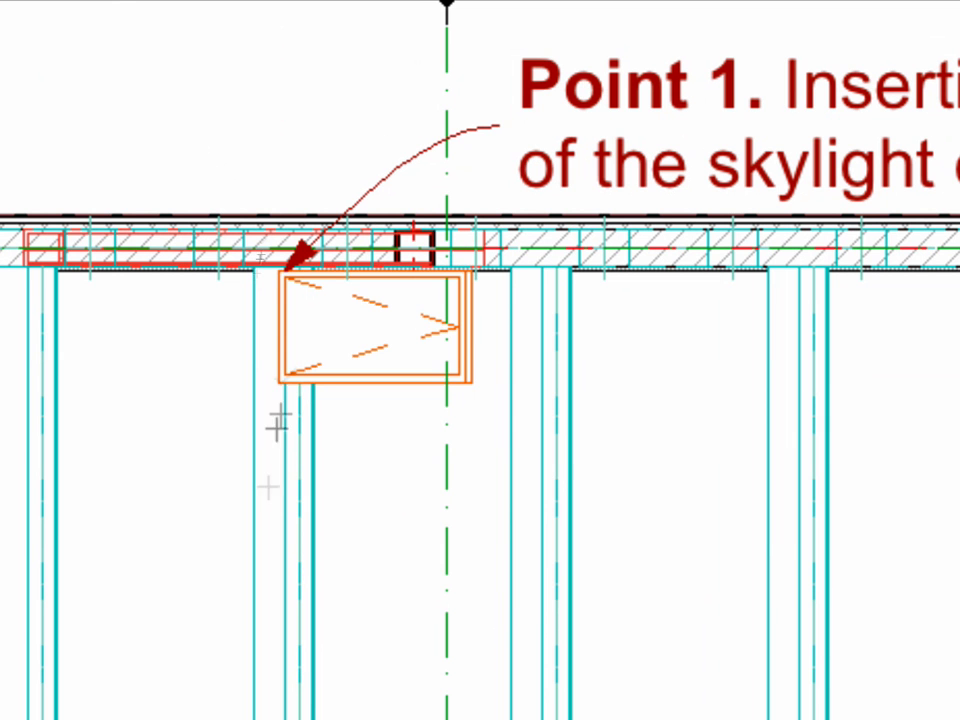
left_click(280, 382)
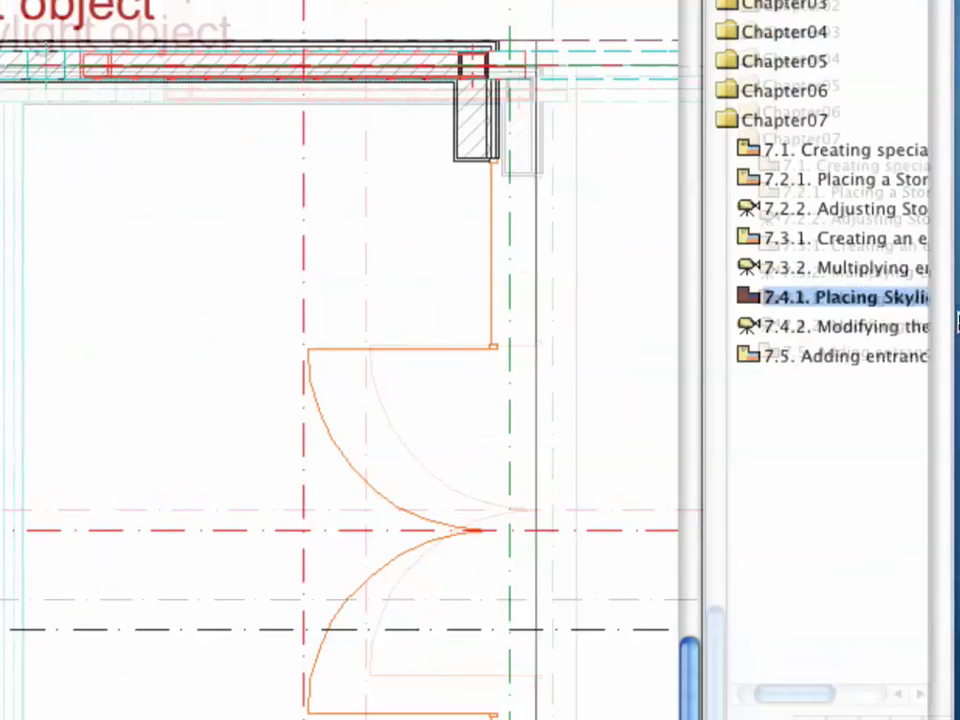
Open view 7.4.2 of Chapter07 in 3D and switch the Shell - Roof layer to wireframe display
left_click(926, 324)
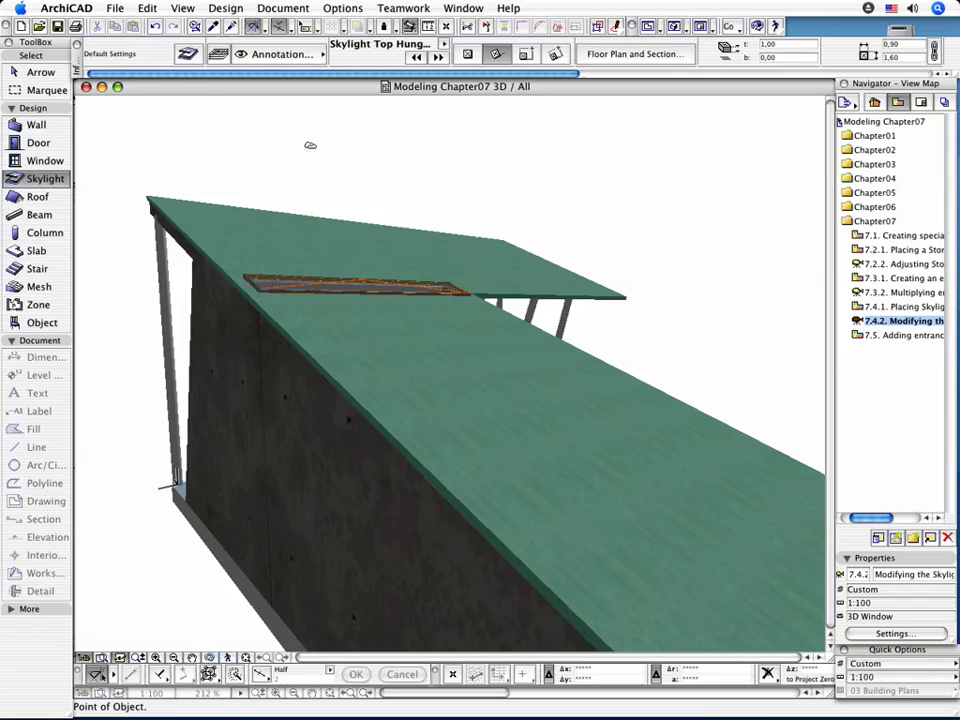
left_click(272, 8)
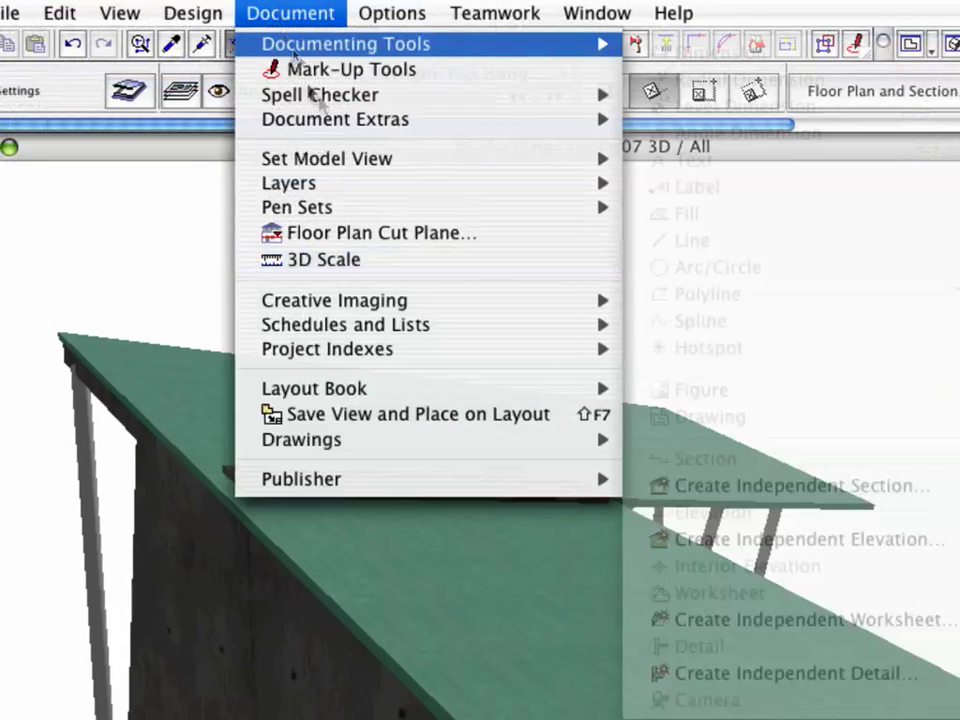
mouse_move(430, 183)
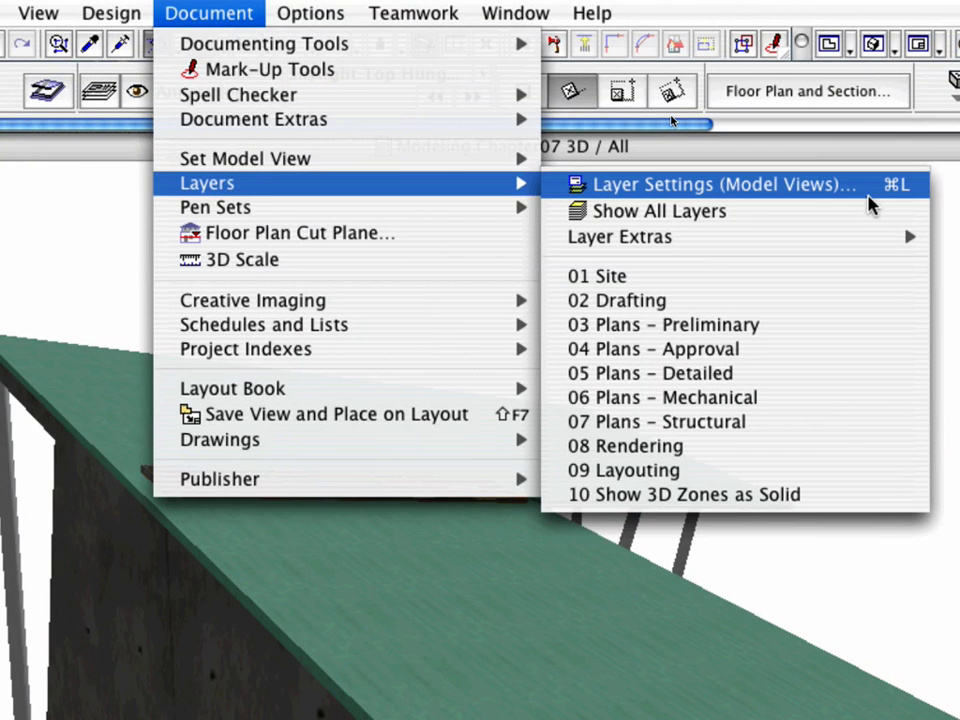
left_click(866, 190)
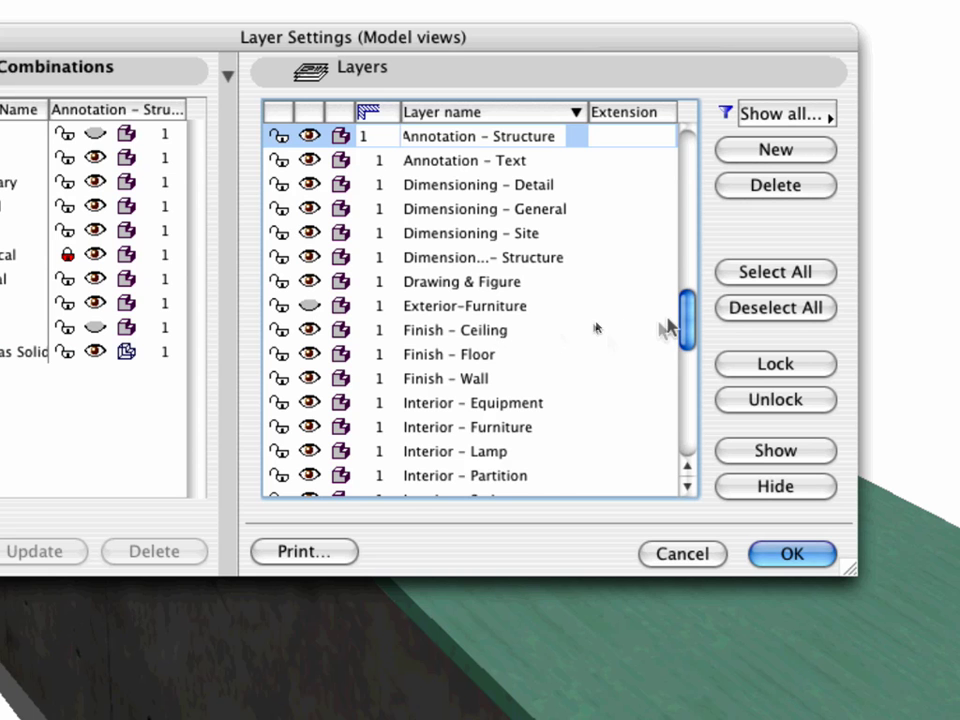
left_click_drag(700, 320, 696, 422)
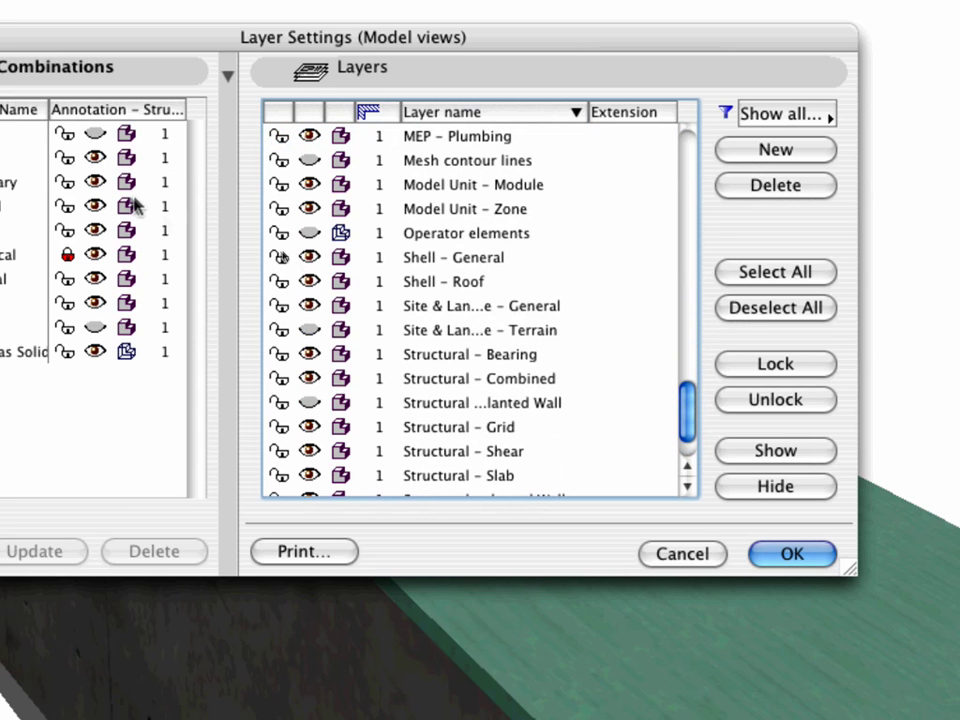
left_click(336, 283)
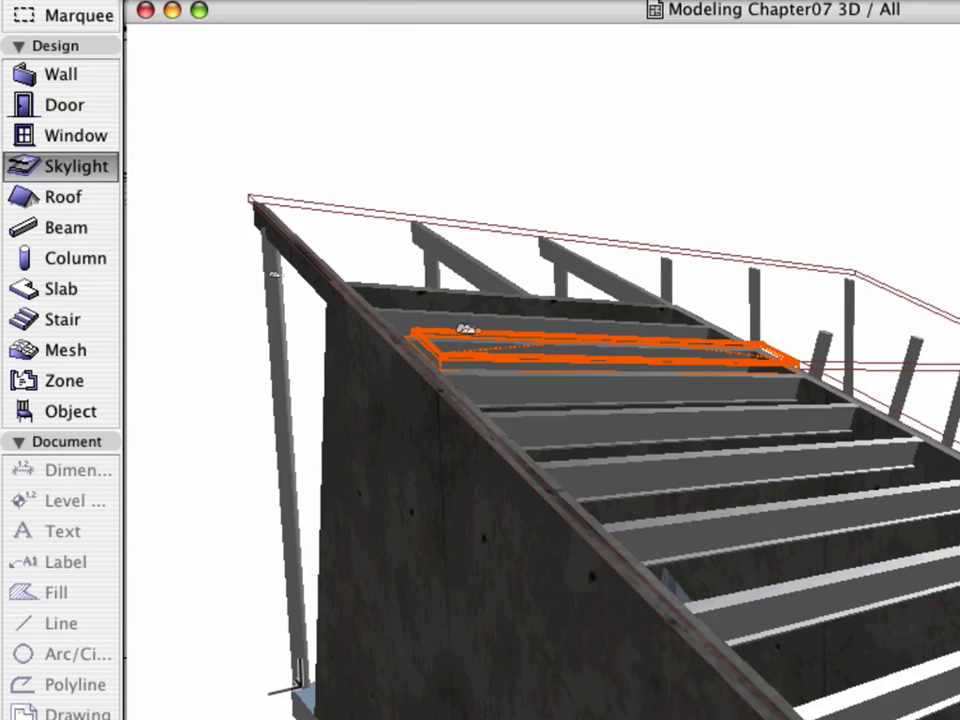
Set both the lower and upper edge types of the placed skylight's lining to the second option
left_click(420, 342)
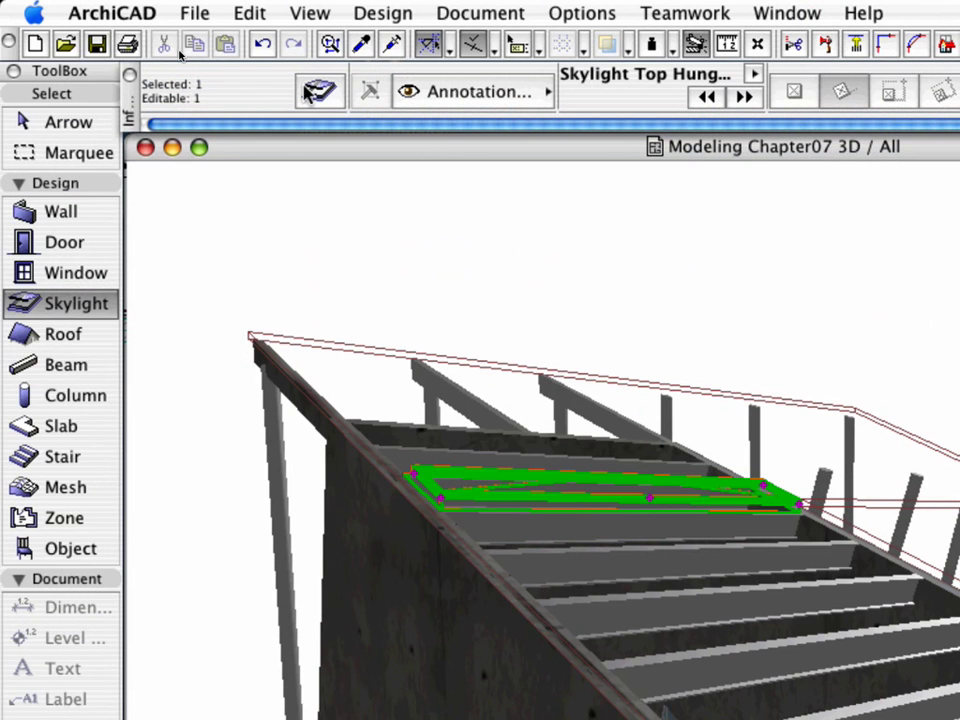
left_click(318, 91)
left_click(580, 211)
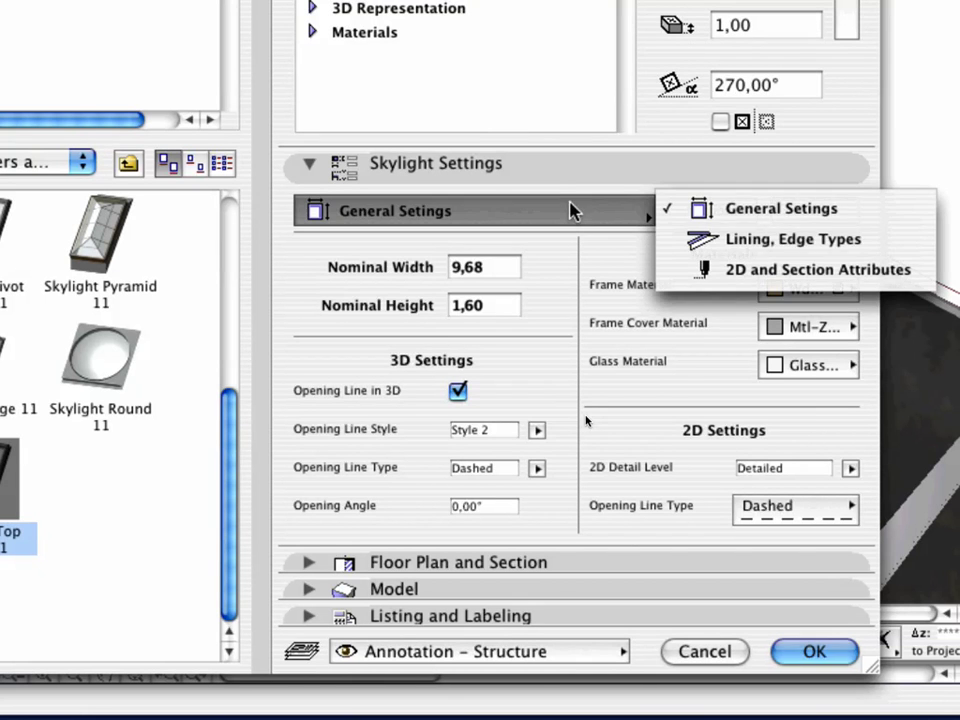
left_click(690, 239)
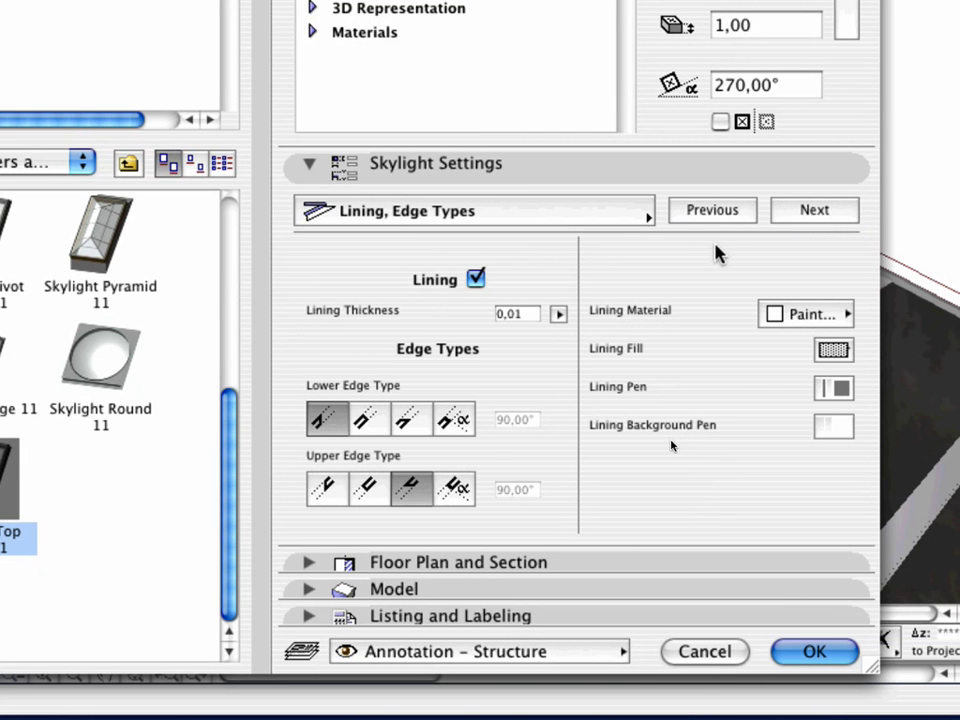
left_click(376, 433)
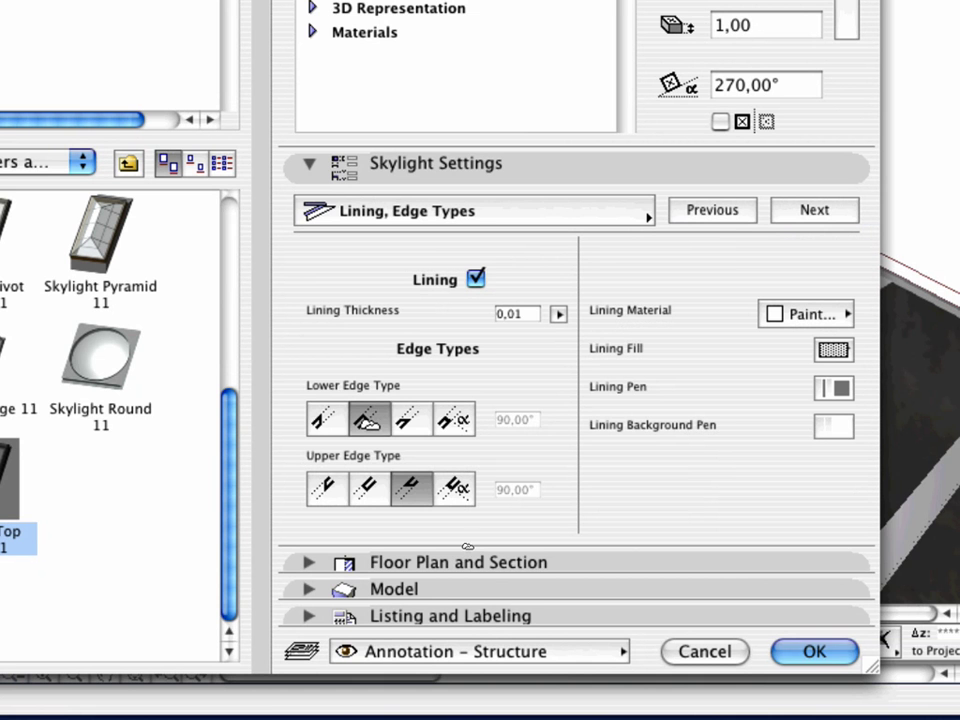
left_click(368, 488)
left_click(814, 651)
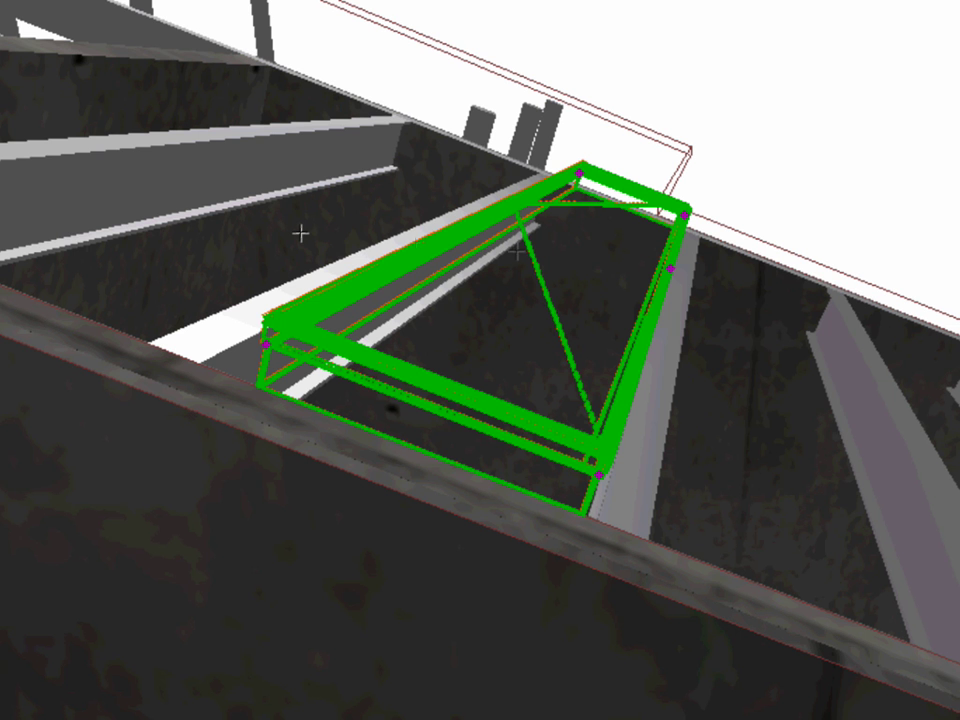
Stretch the skylight from its near-side corners to fit the adjacent beams, making it 9.70 wide and 2.03 high
left_click(598, 472)
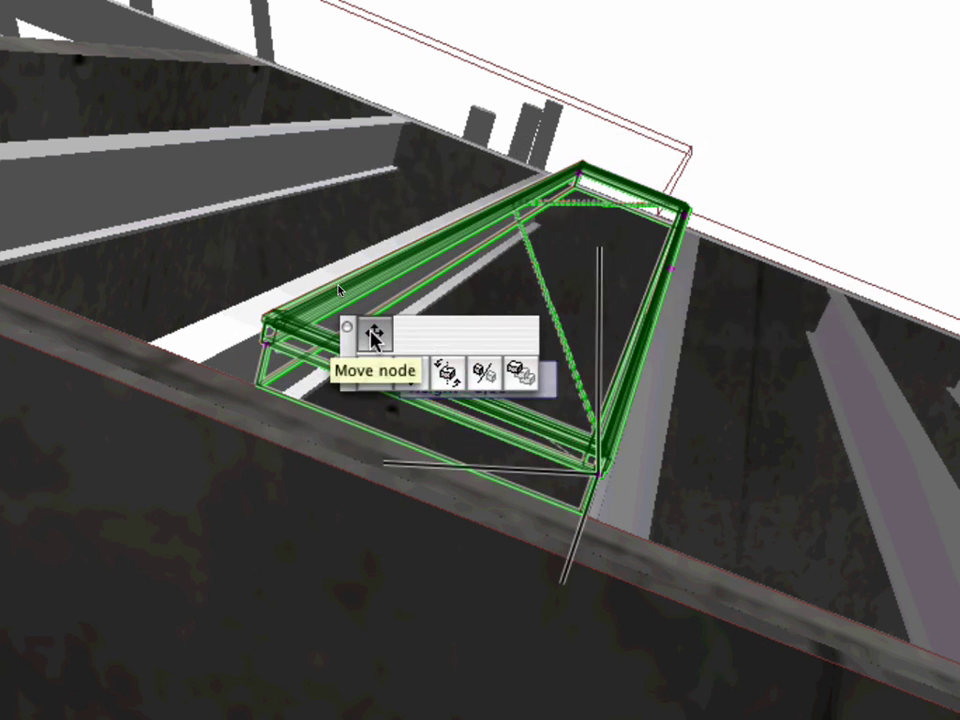
left_click(600, 521)
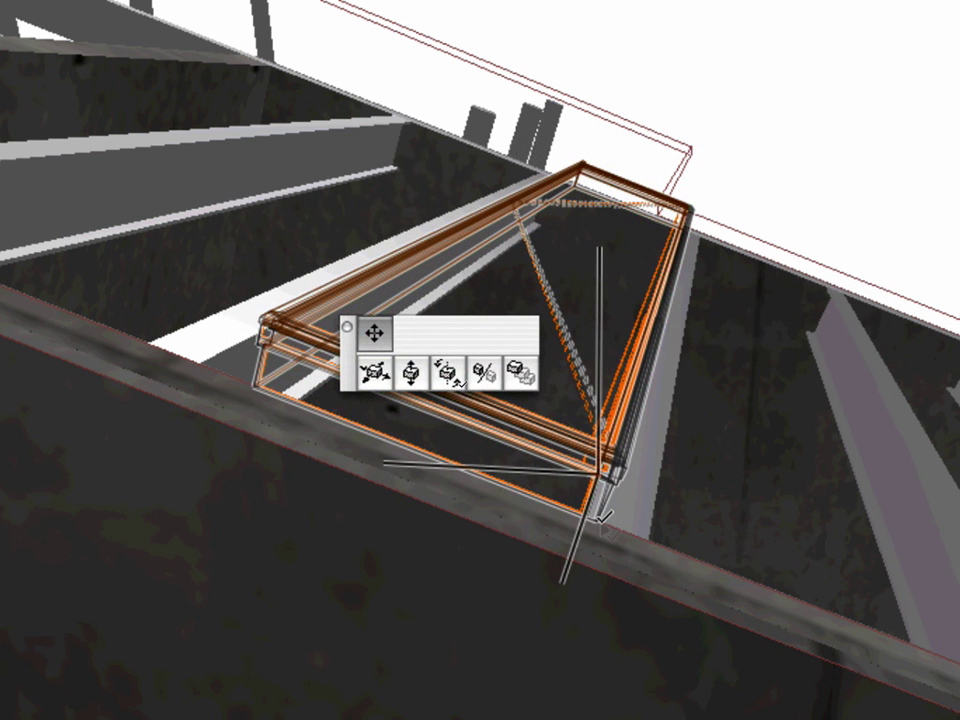
left_click(603, 515)
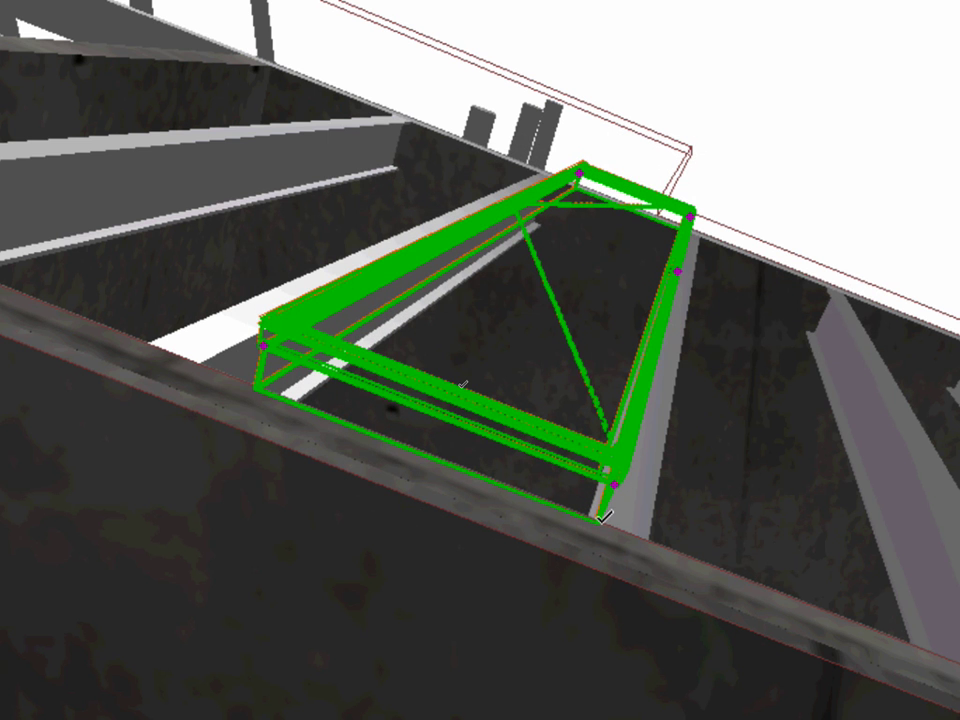
left_click(263, 337)
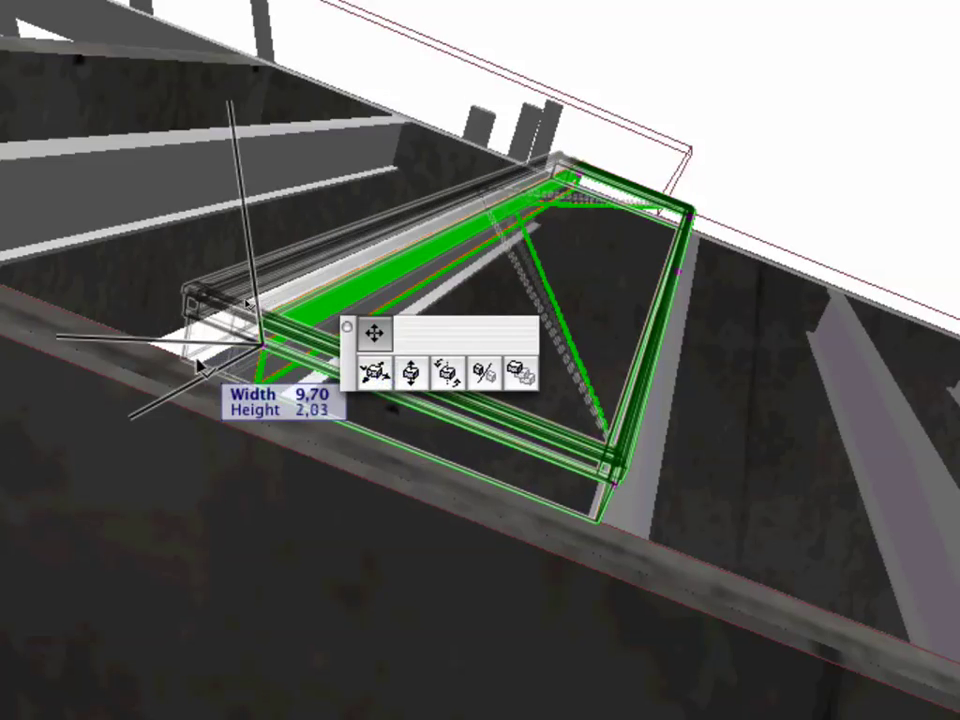
left_click(260, 342)
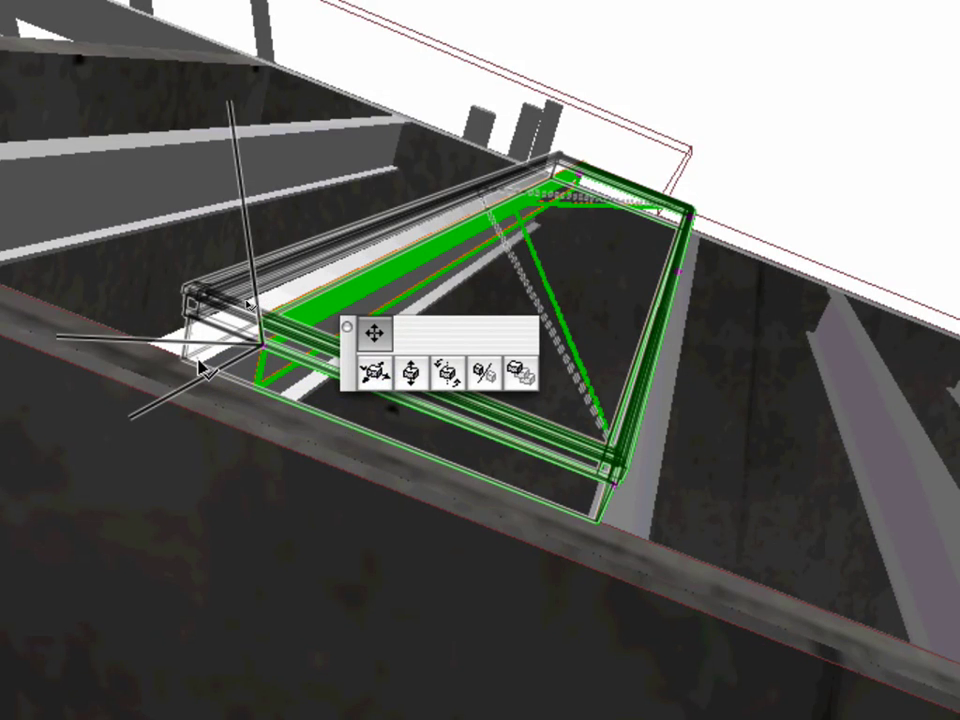
left_click(199, 361)
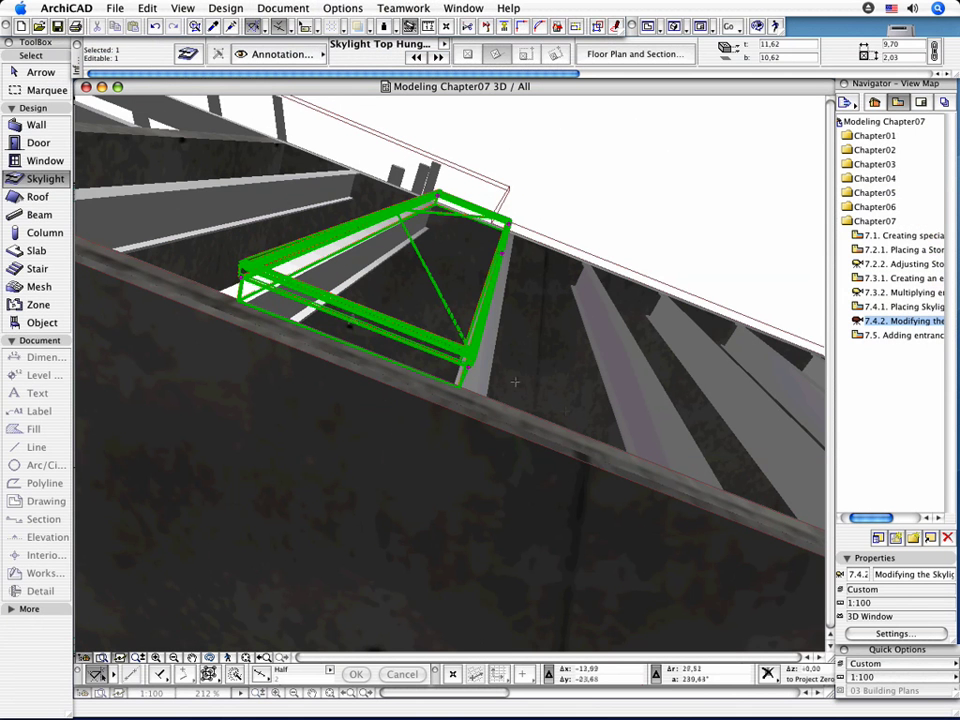
Multiply the skylight by dragging one copy in Increment mode with vertical displacement on, from its lower outer corner to the neighbouring beam bay
left_click(450, 357)
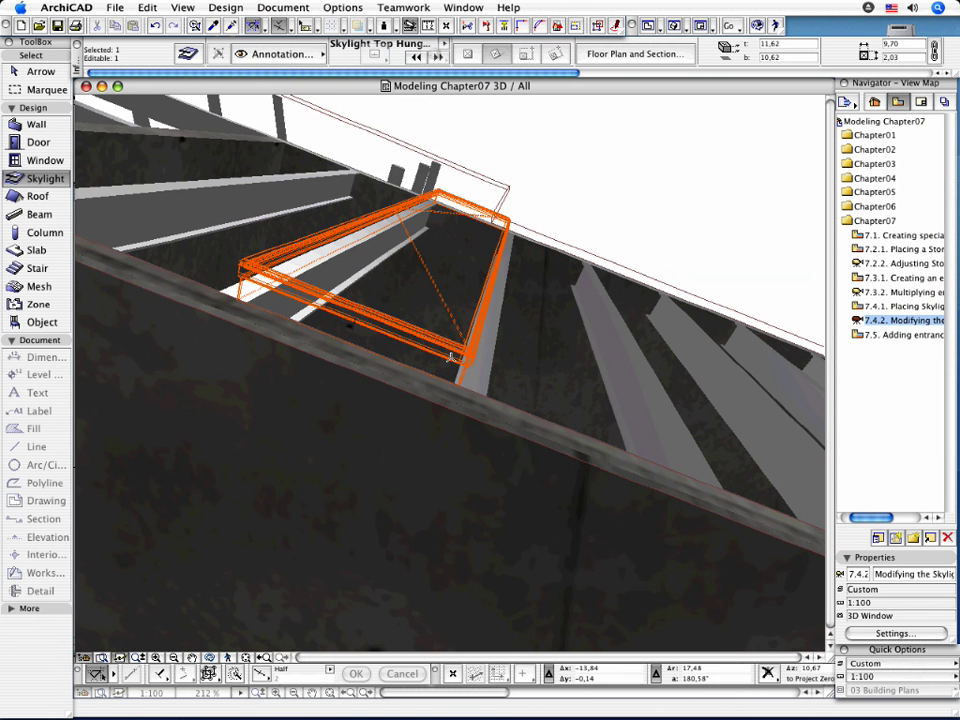
right_click(464, 371)
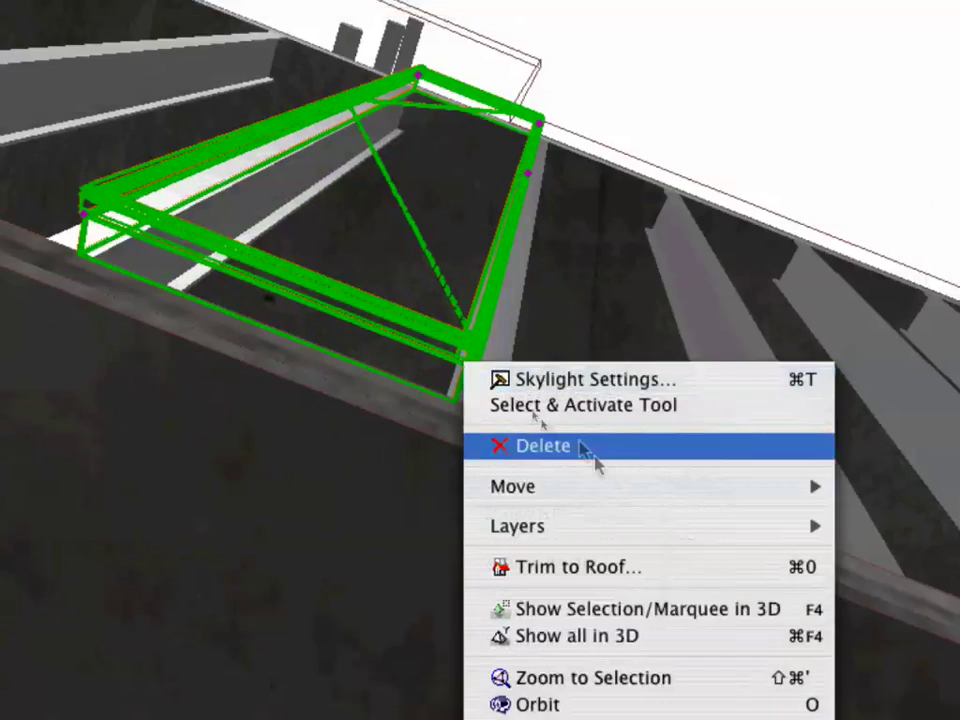
mouse_move(560, 437)
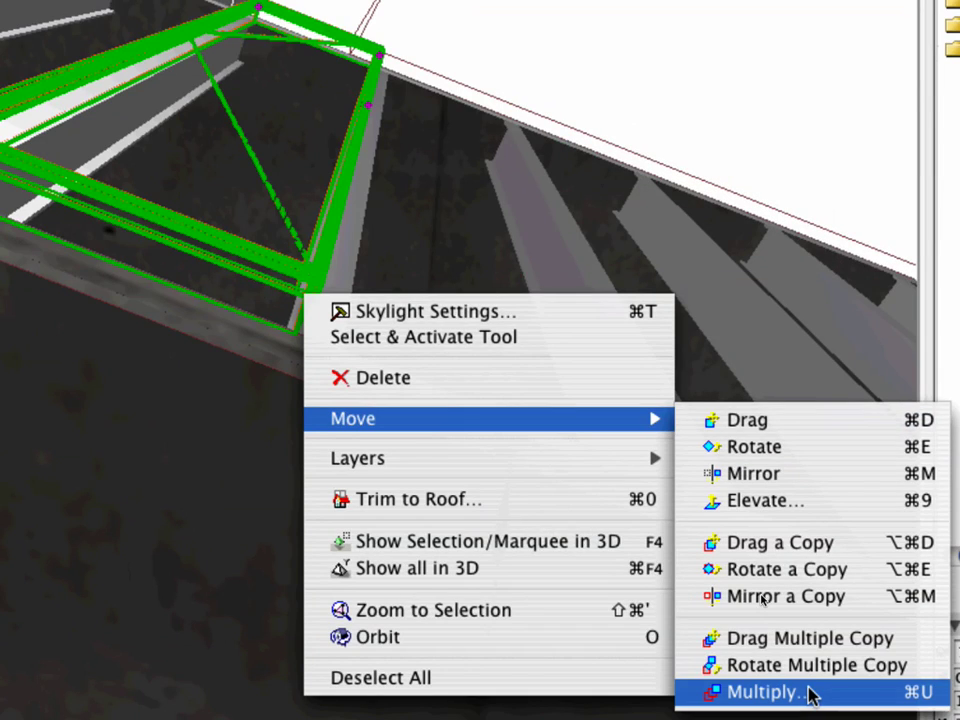
left_click(812, 694)
double_click(450, 210)
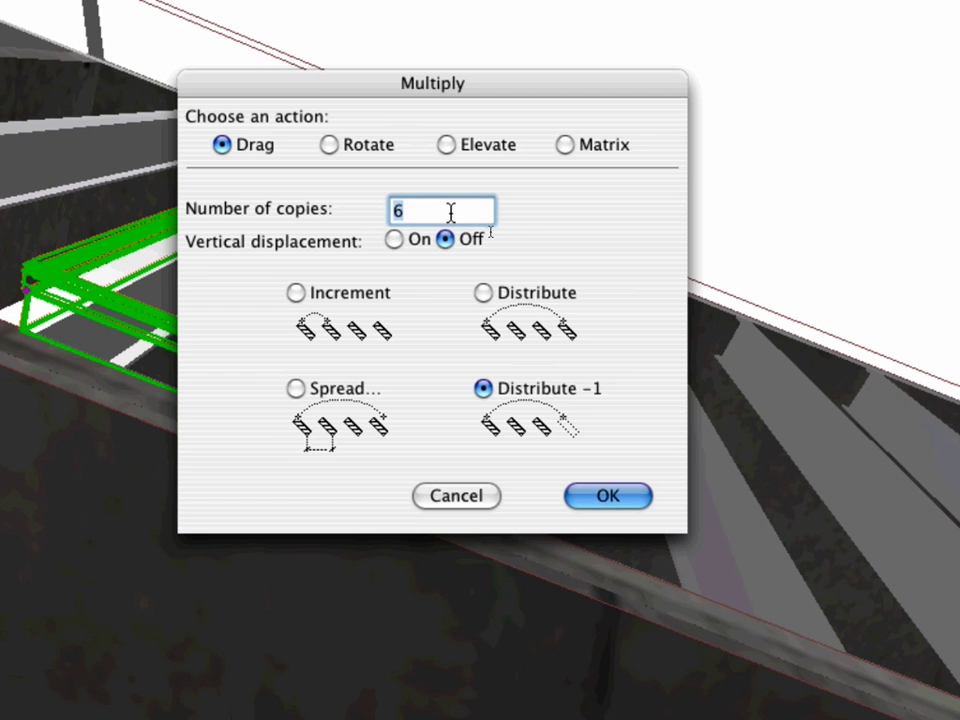
type("1")
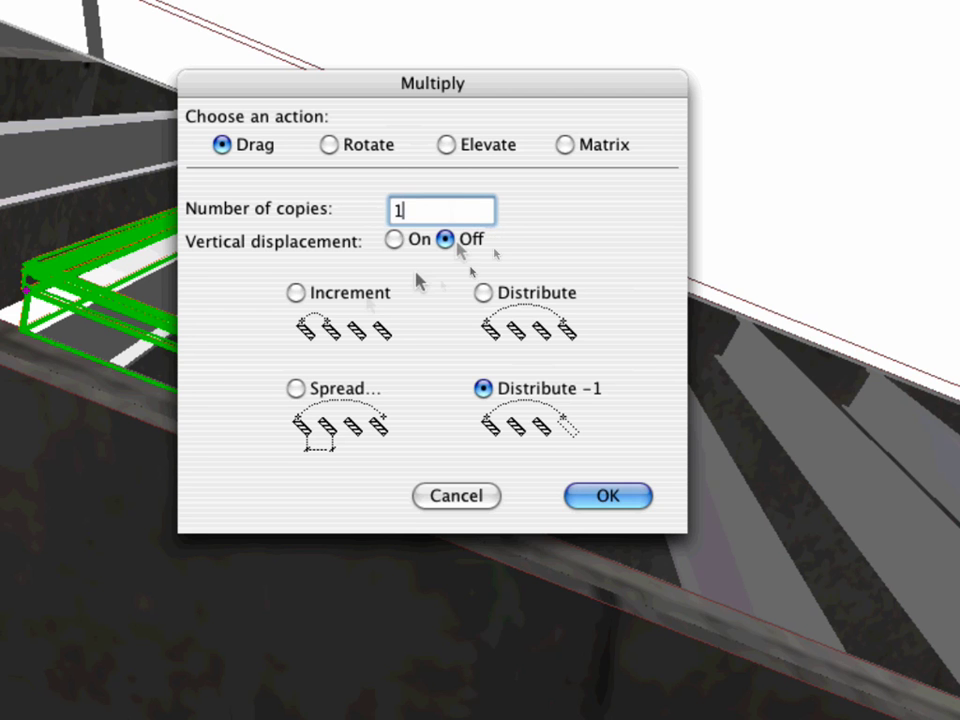
left_click(338, 298)
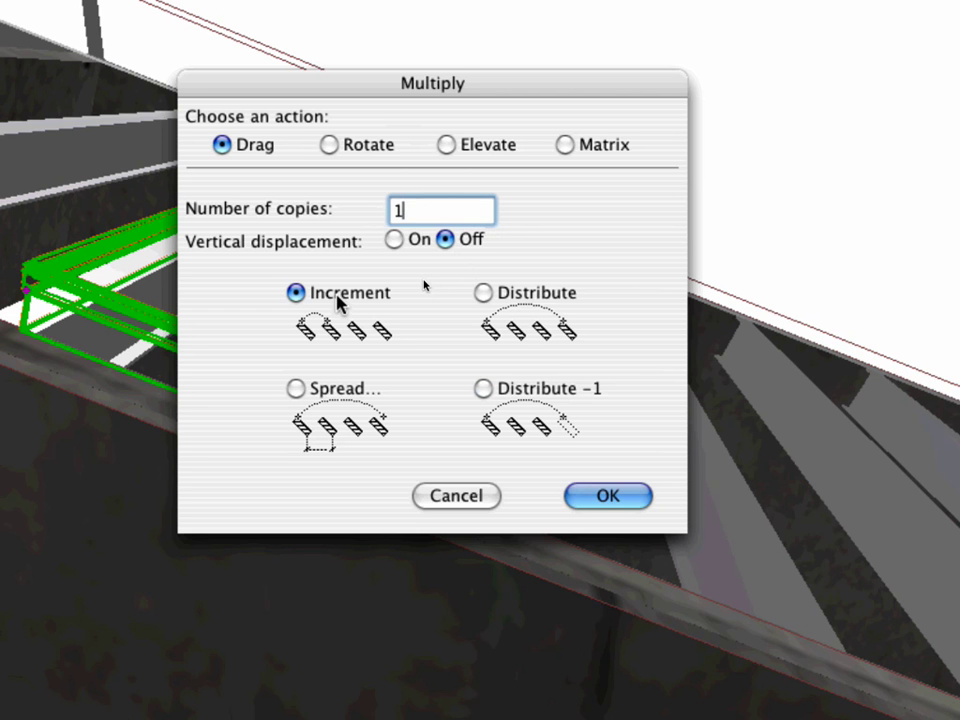
left_click(394, 240)
left_click(588, 493)
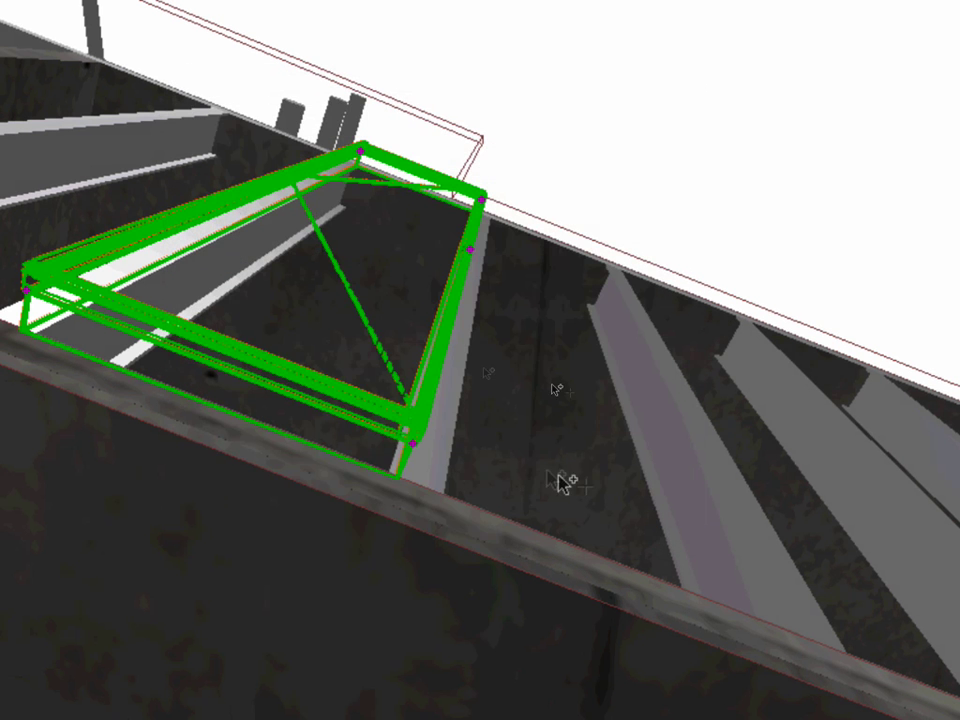
left_click(397, 479)
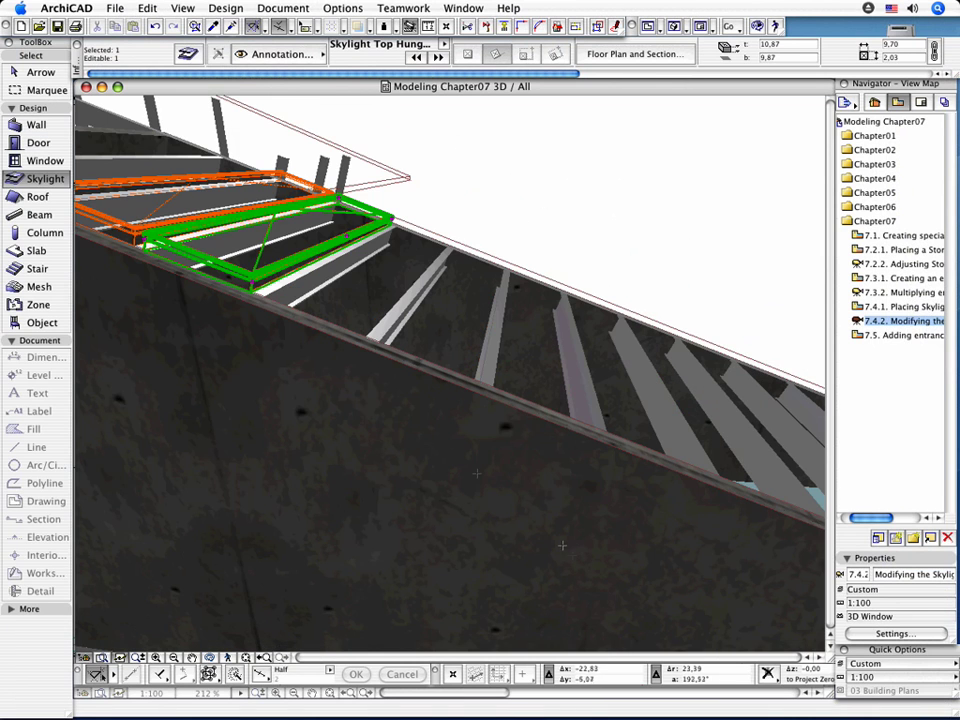
Select both skylights and multiply them as one incremental dragged copy with vertical displacement, placing the new pair farther down the roof slope
left_click(137, 238, "shift")
middle_click_drag(266, 243, 267, 281)
right_click(250, 338)
mouse_move(420, 410)
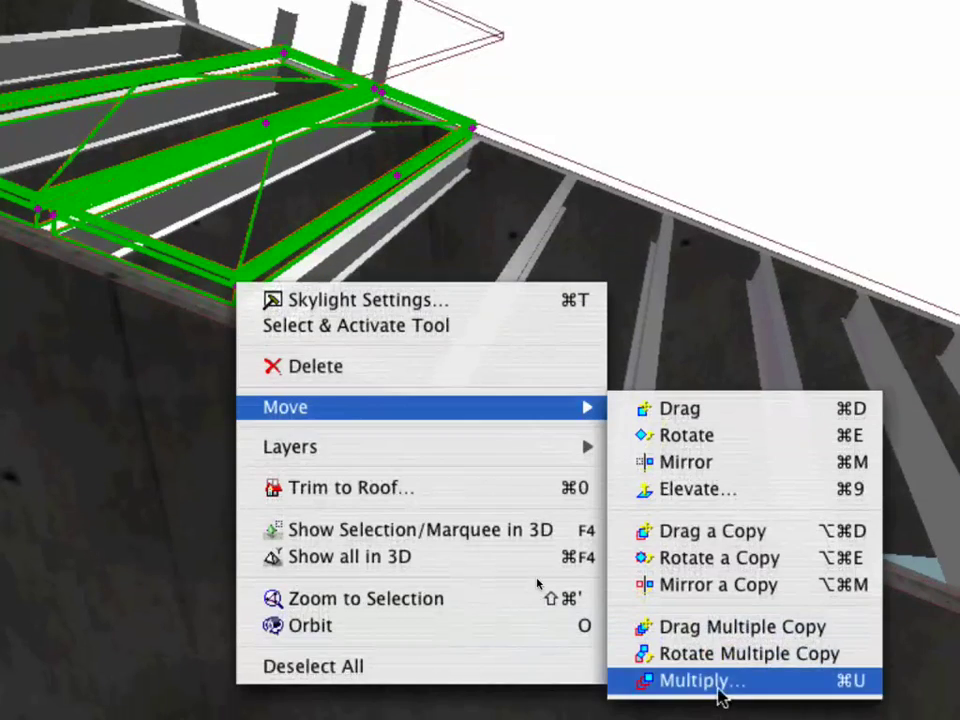
left_click(700, 681)
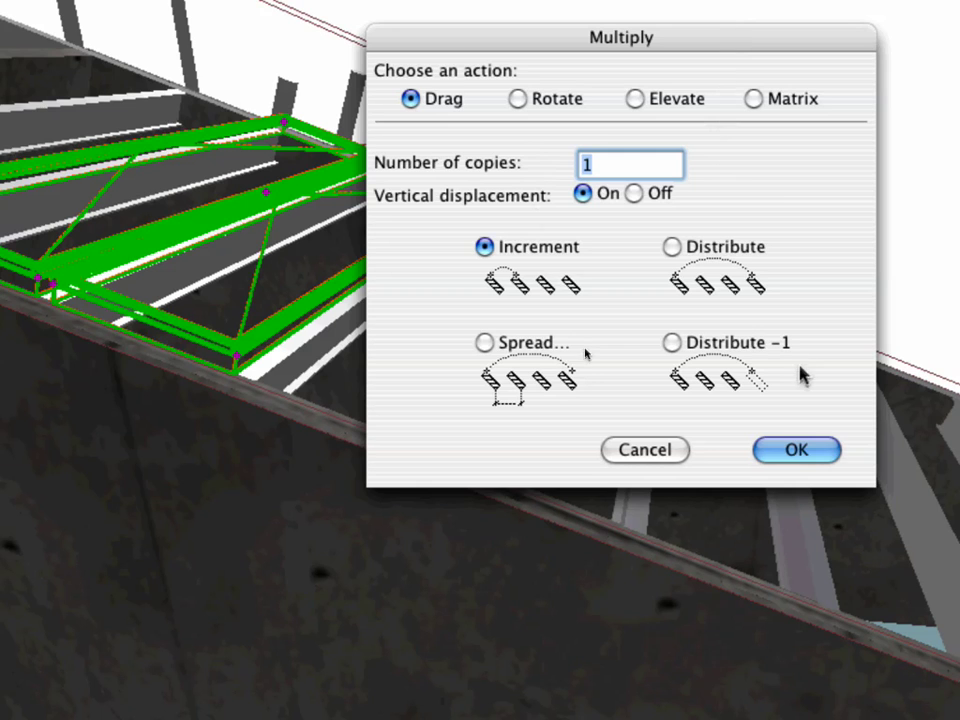
left_click(795, 450)
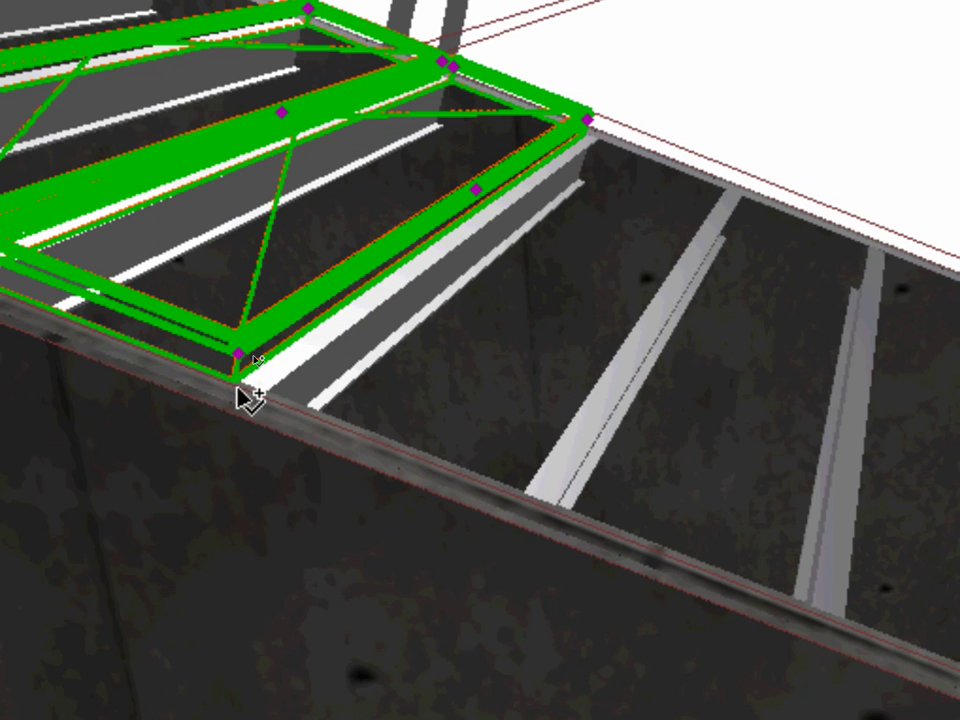
left_click(238, 388)
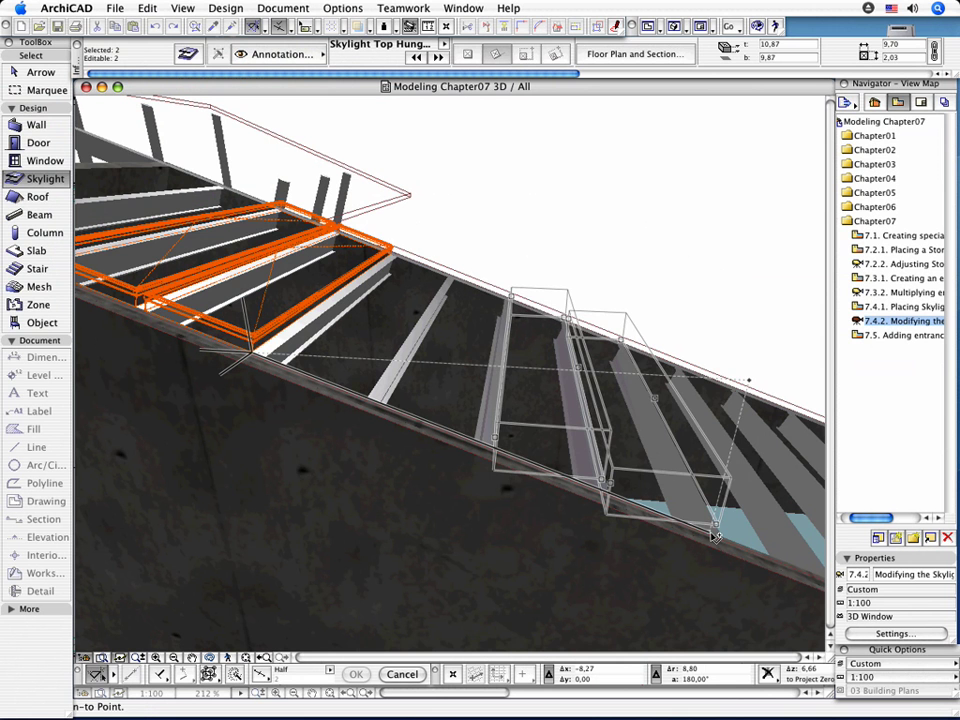
left_click(705, 532)
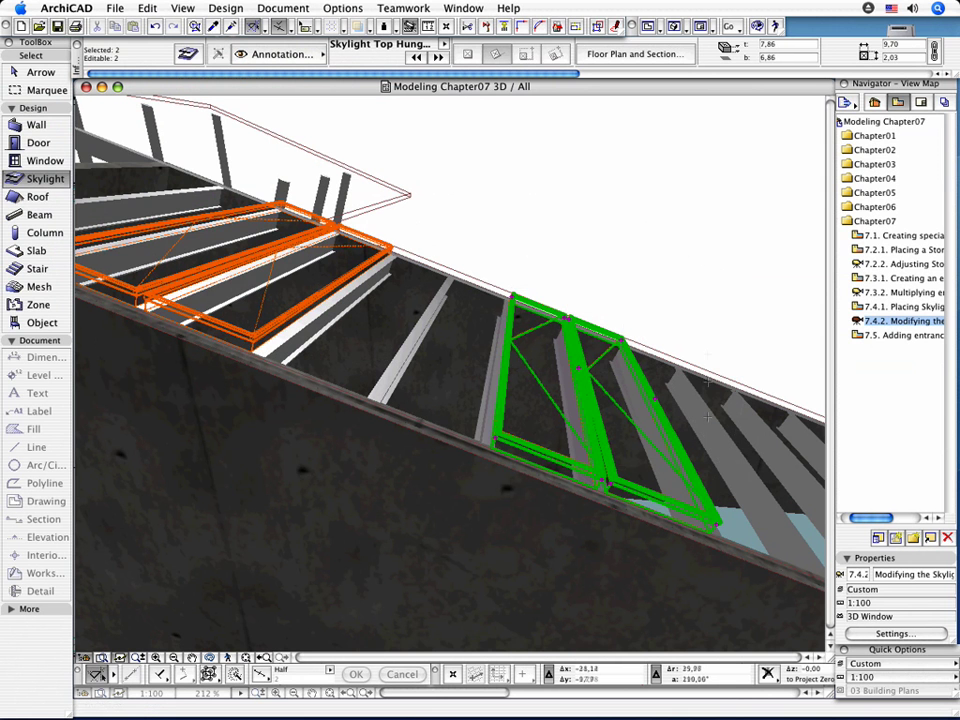
key("Escape")
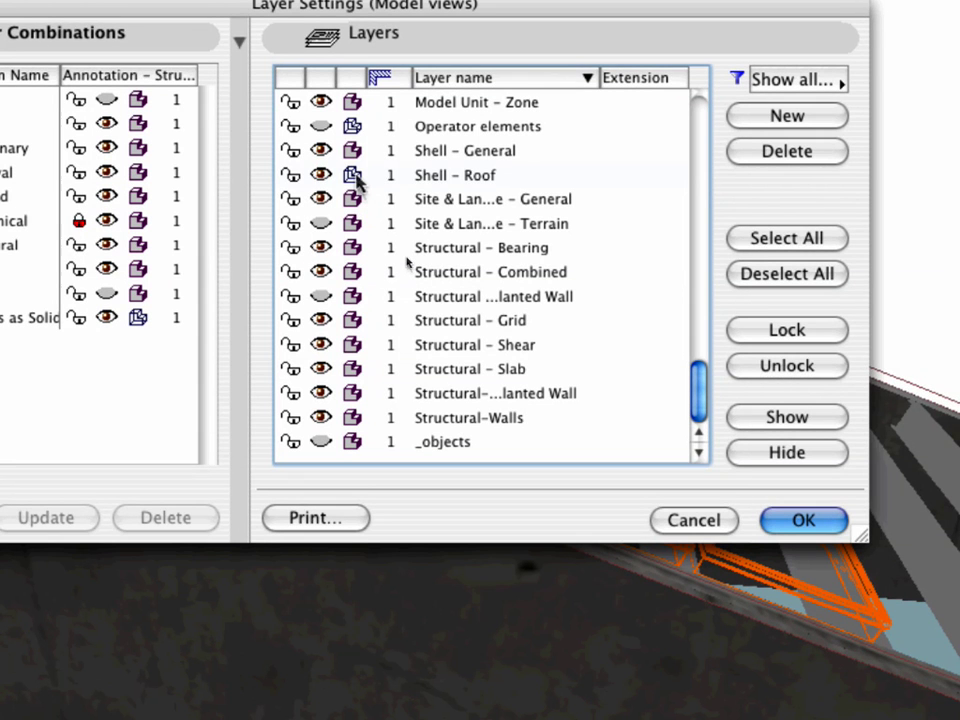
Switch the Shell - Roof layer back to solid display and inspect the four skylights in the roof
left_click(355, 179)
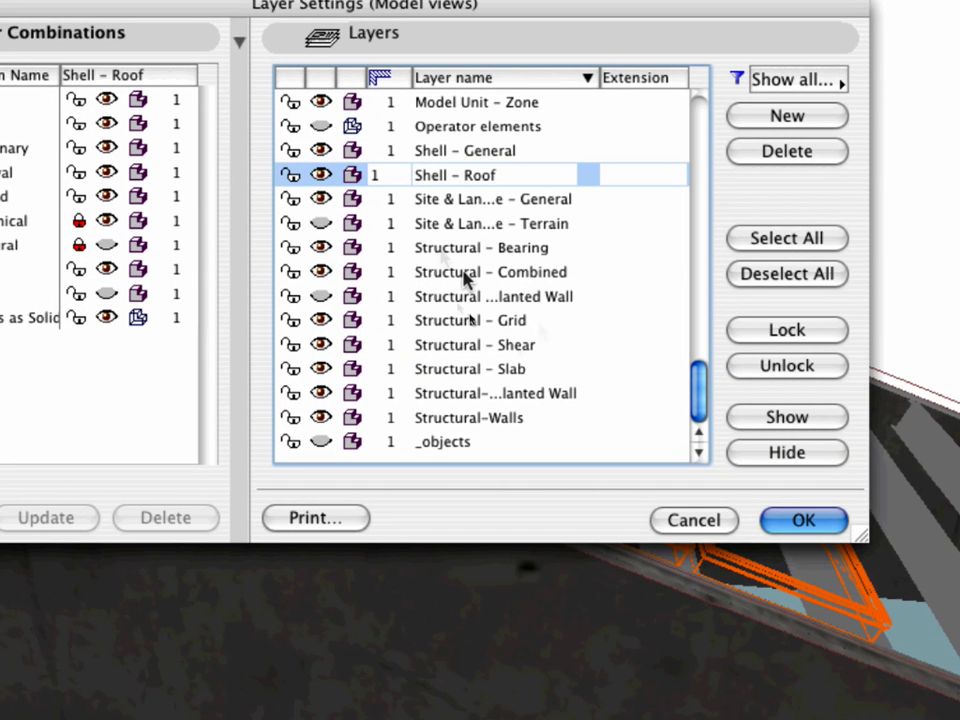
left_click(834, 522)
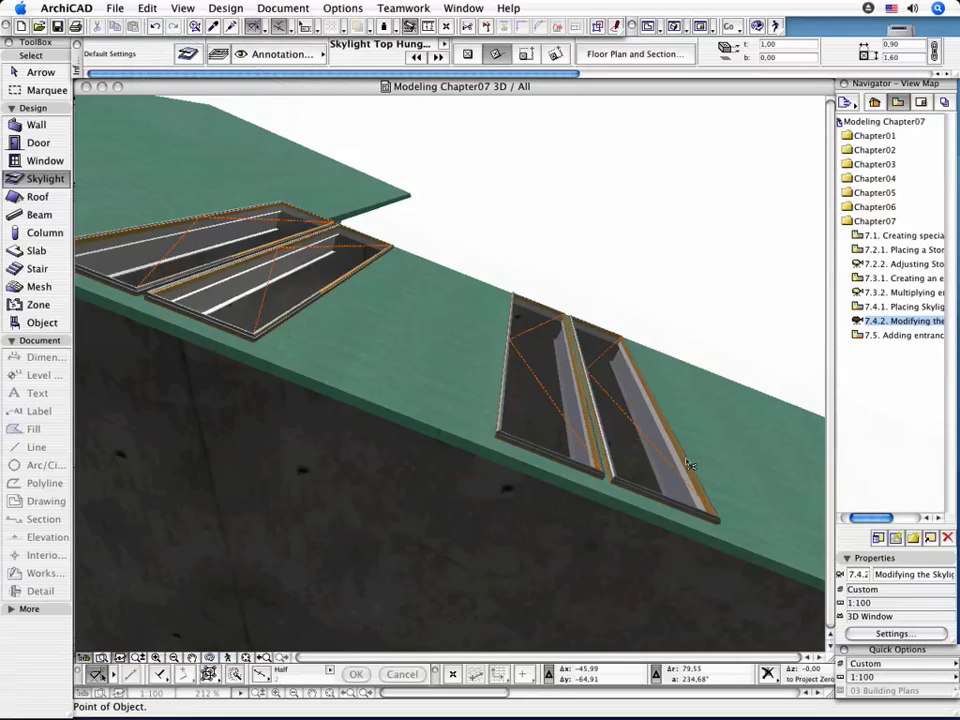
scroll(529, 381, "down", 6)
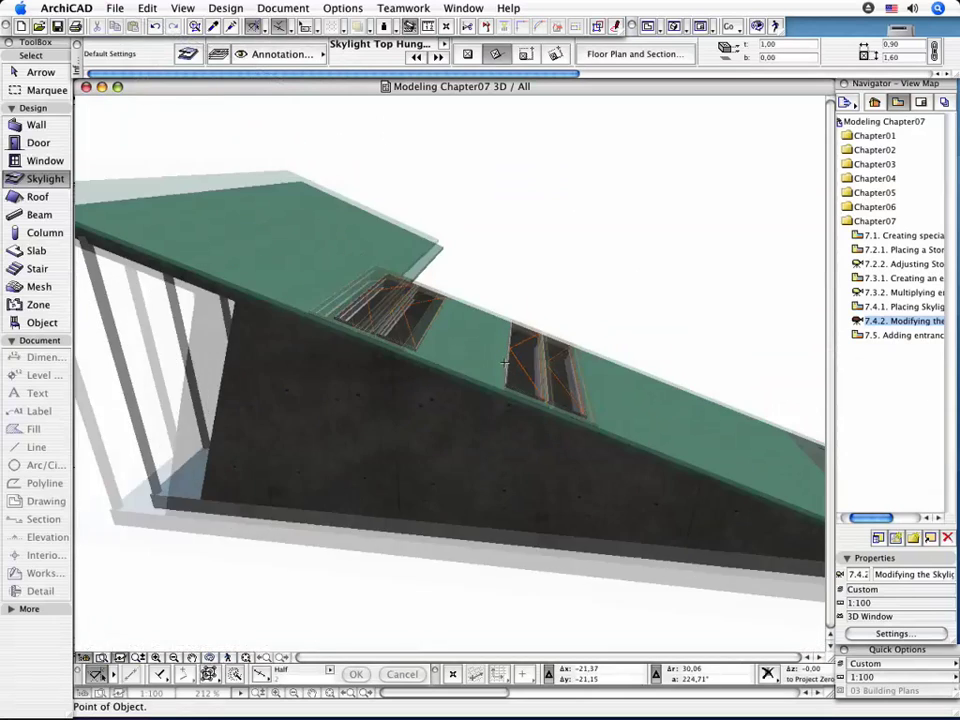